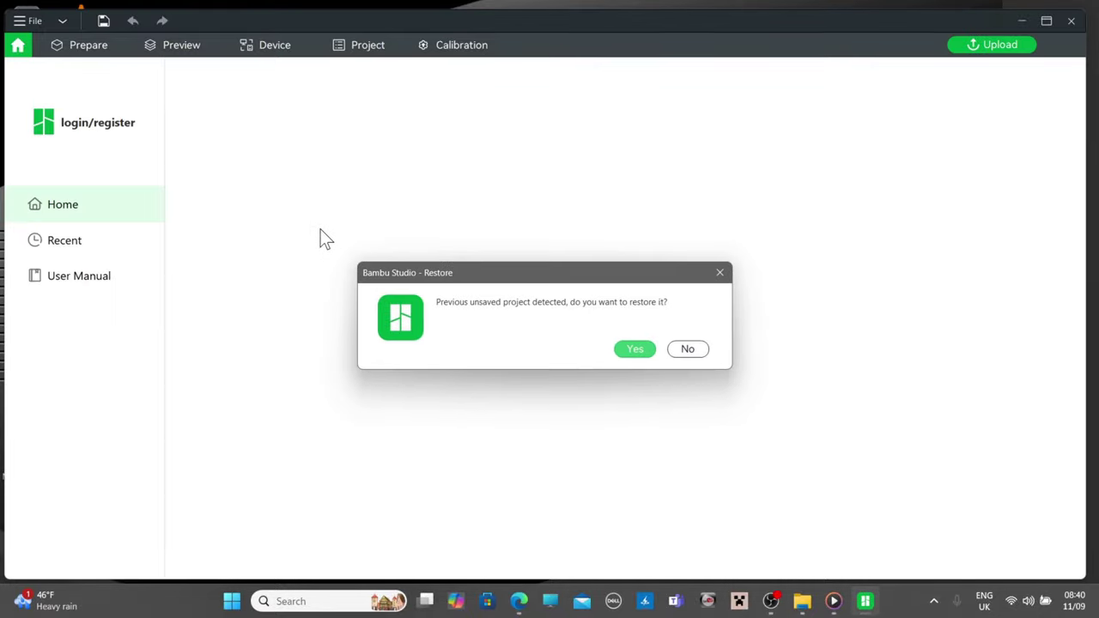
Decline restoring the old project and create a new empty Untitled project
click(687, 350)
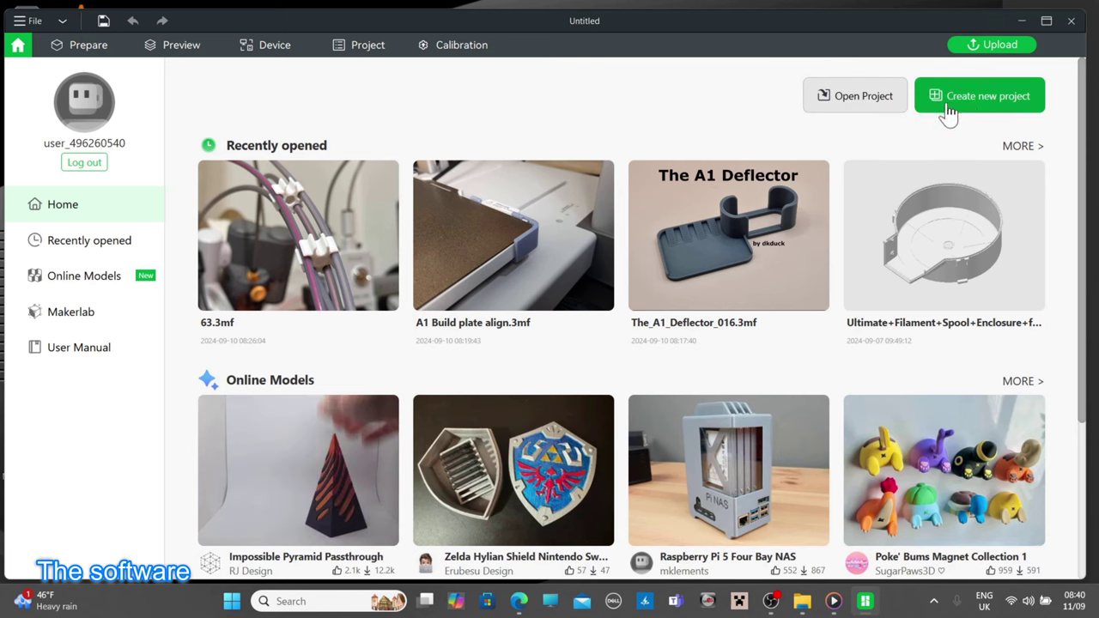
click(96, 50)
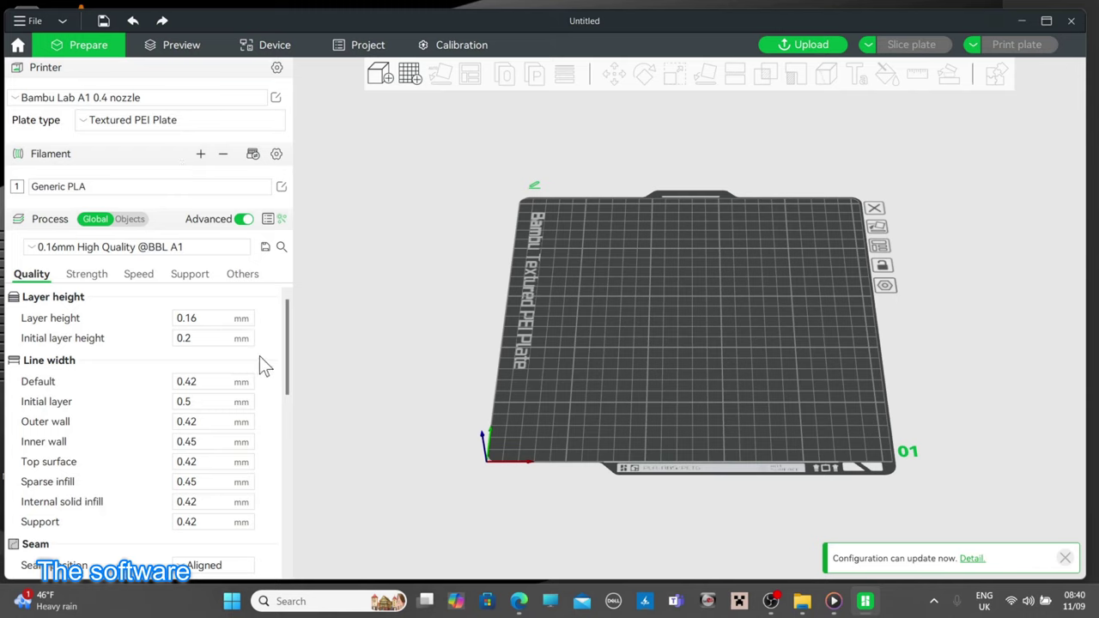
Import The_A1_Deflector_016 onto the Textured PEI Plate and orbit the view around it
click(26, 19)
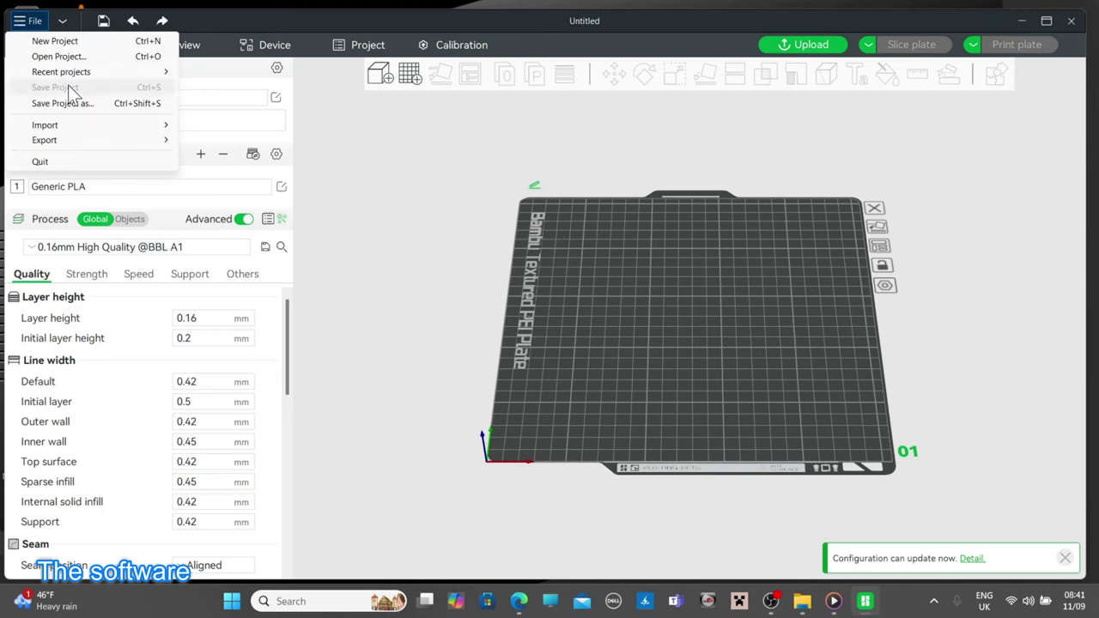
mouse_move(59, 125)
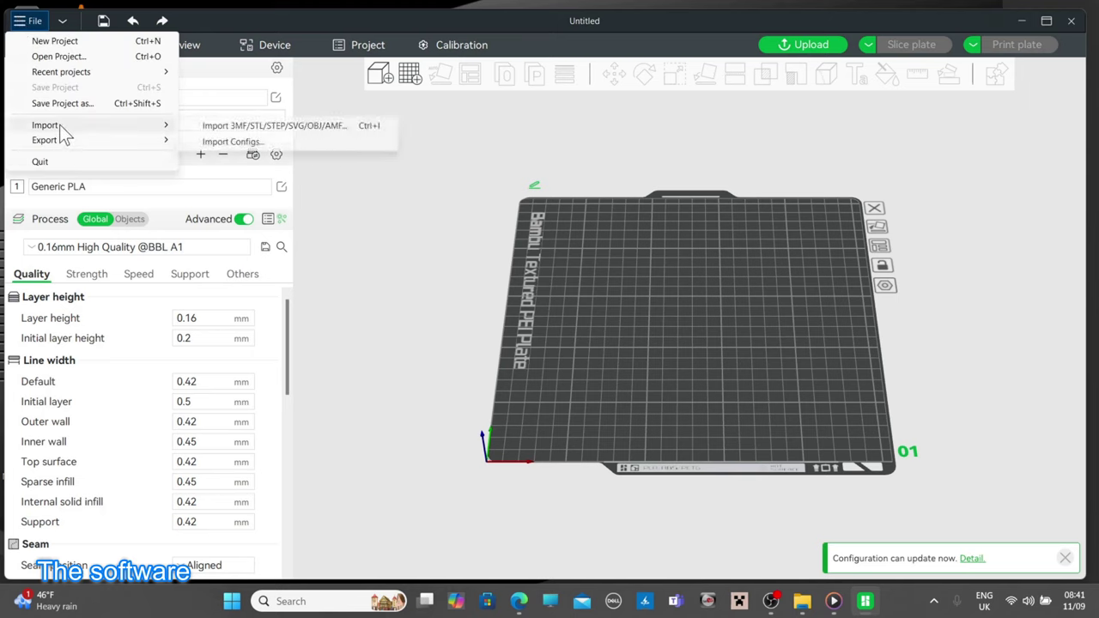
click(239, 127)
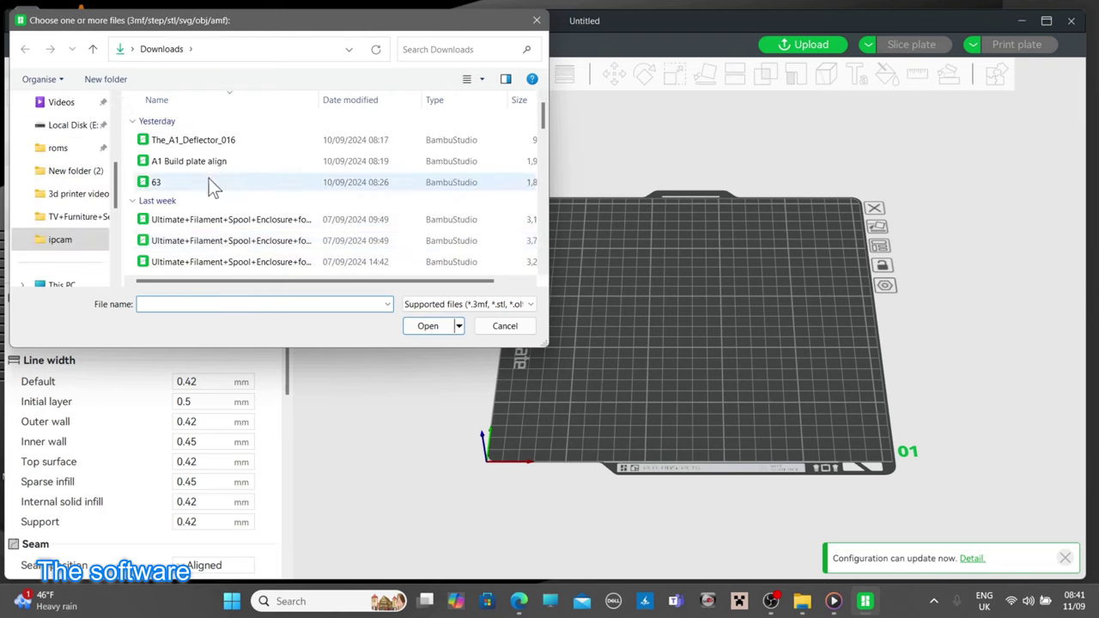
double_click(197, 140)
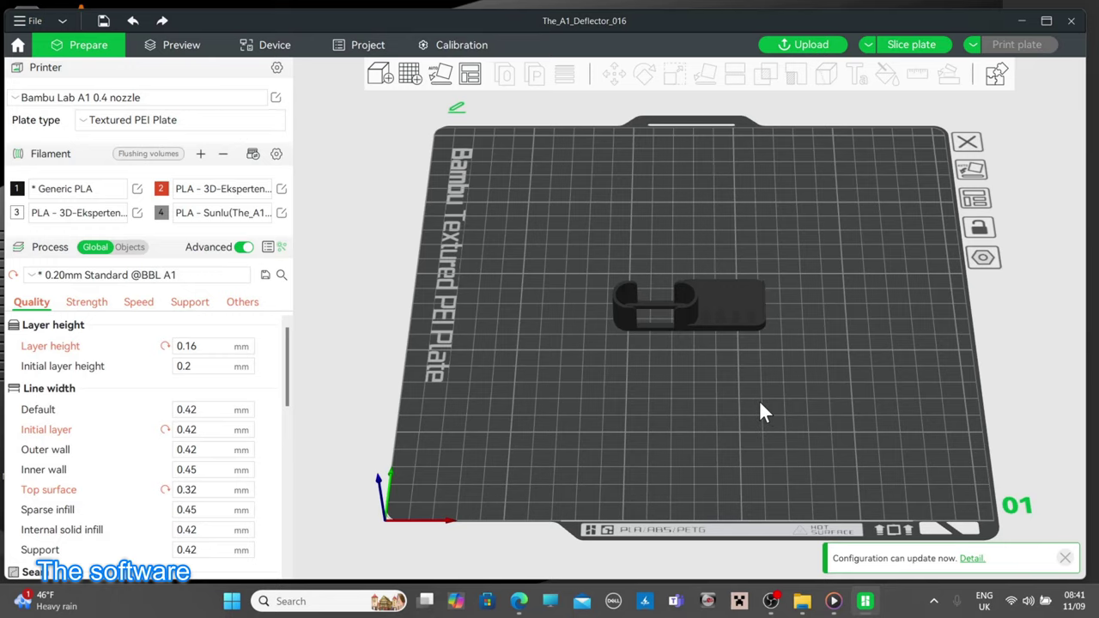
drag(760, 403, 781, 392)
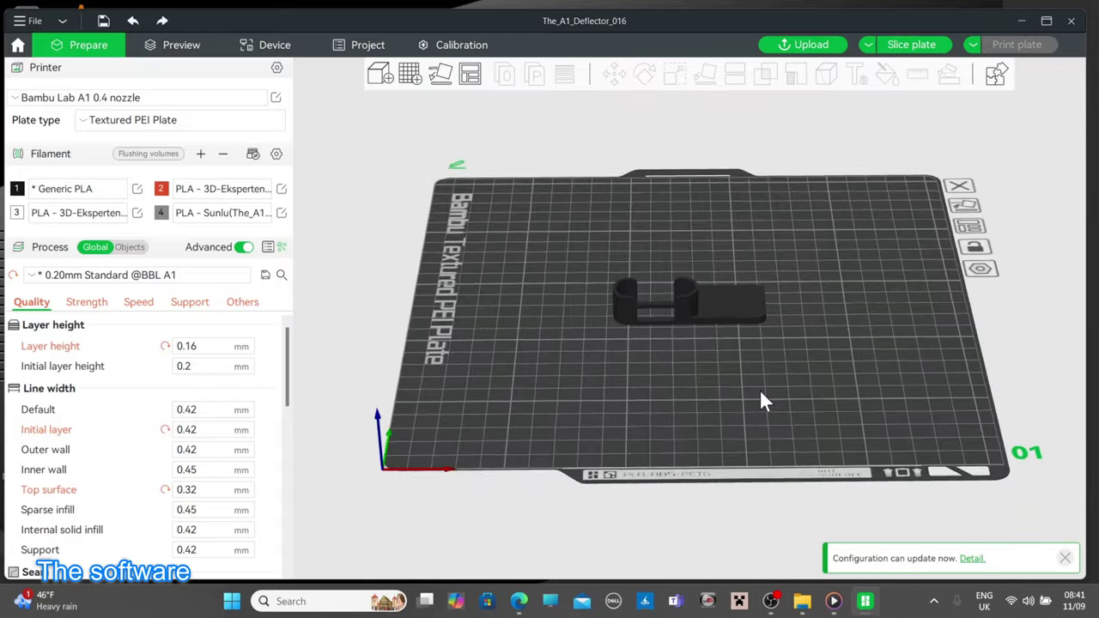
drag(764, 402, 689, 383)
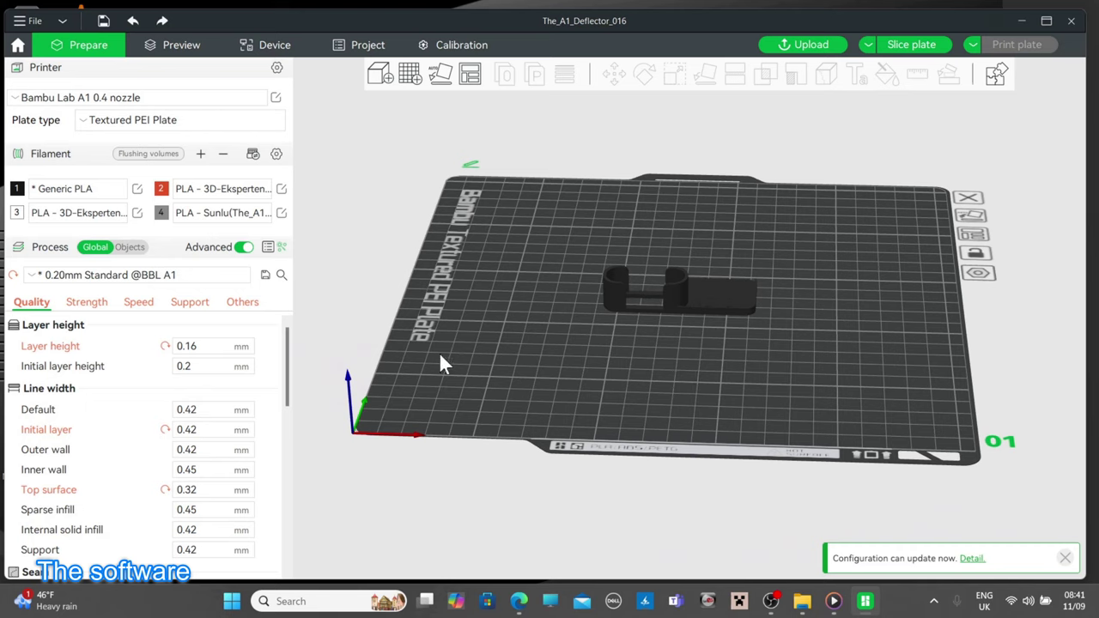
Check Strength, Speed and Support settings, trying tree(auto) support, then leave support disabled
click(90, 306)
click(138, 303)
click(188, 303)
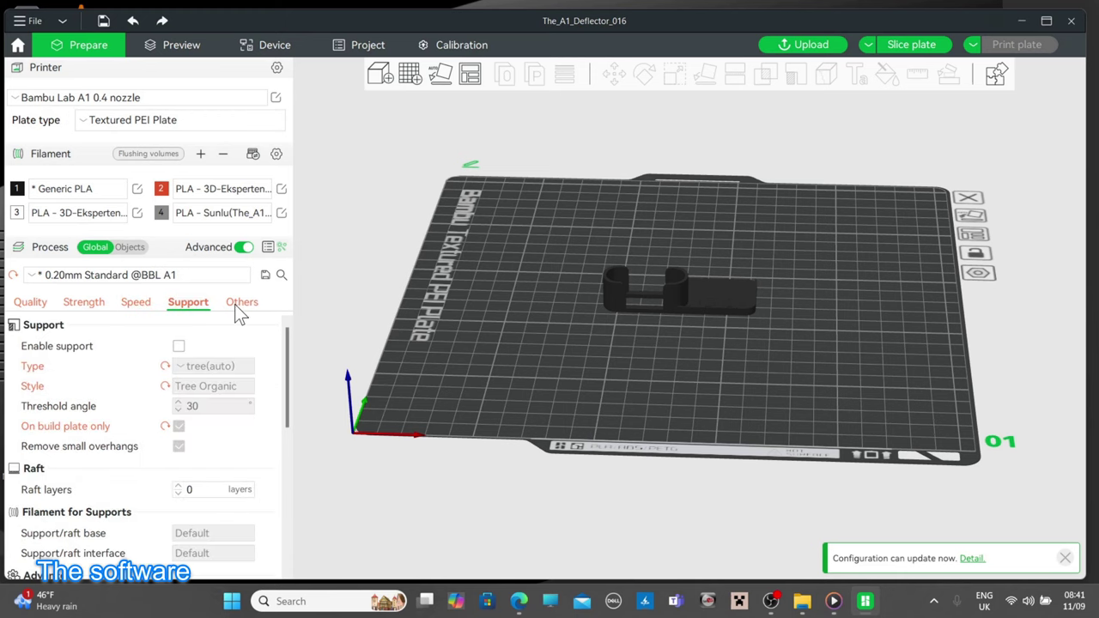
click(179, 348)
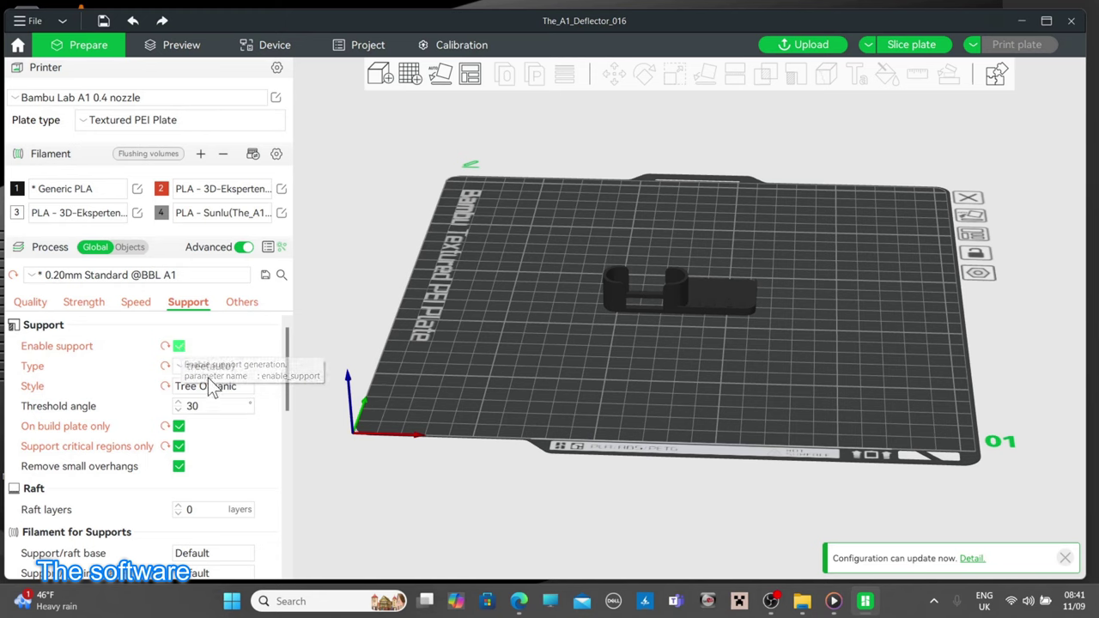
click(215, 369)
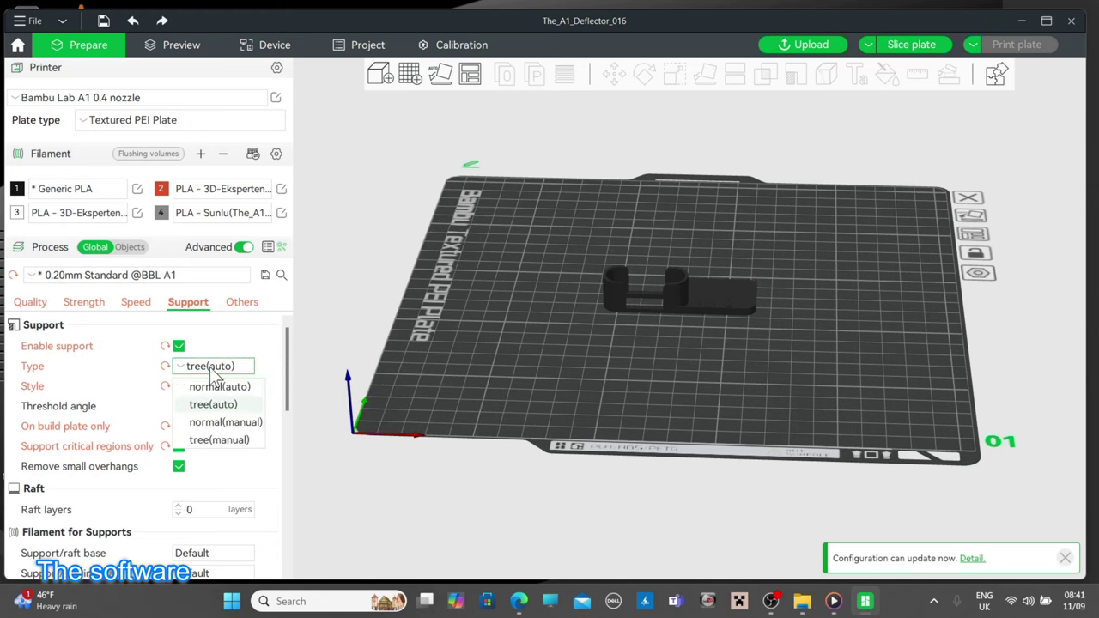
click(213, 404)
click(178, 346)
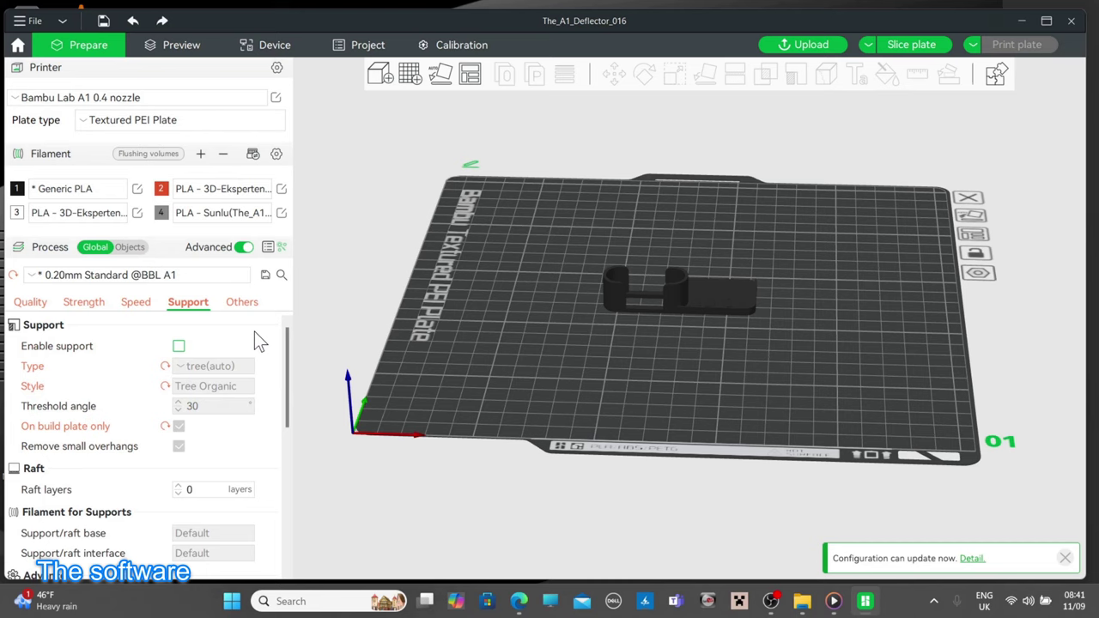
Review the Others settings: By layer sequence, Traditional timelapse, fuzzy skin None
click(236, 304)
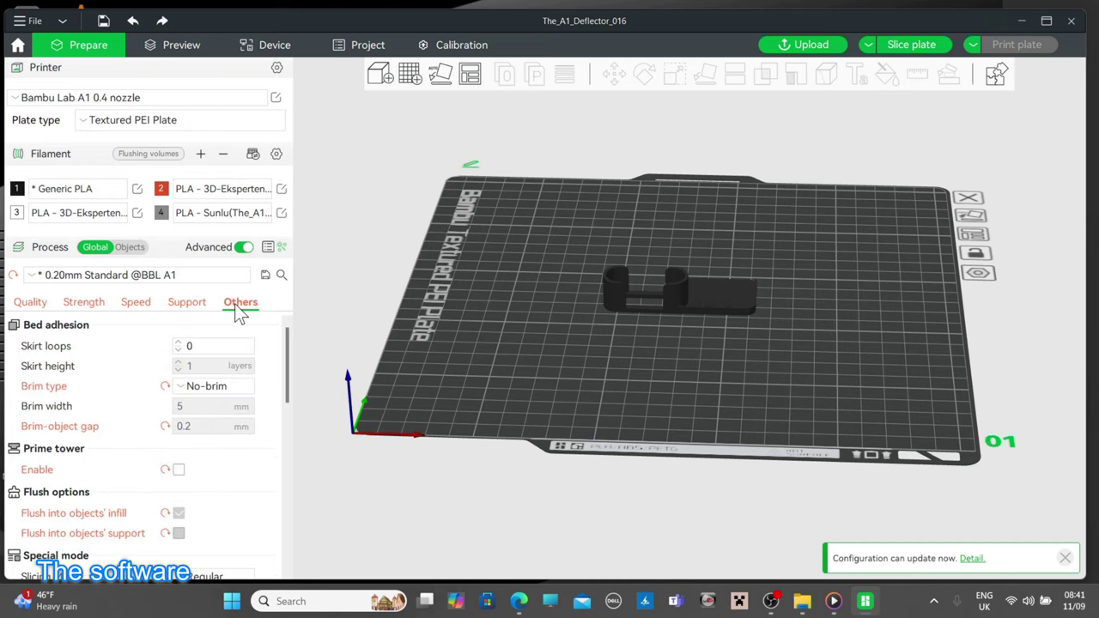
scroll(209, 483, down, 3)
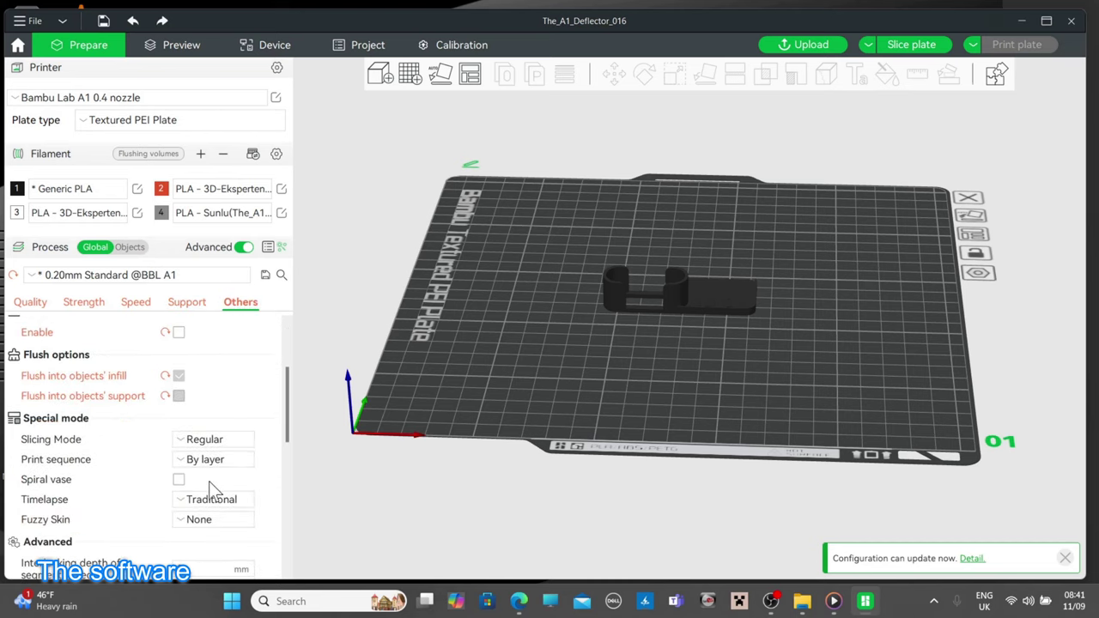
scroll(209, 481, down, 3)
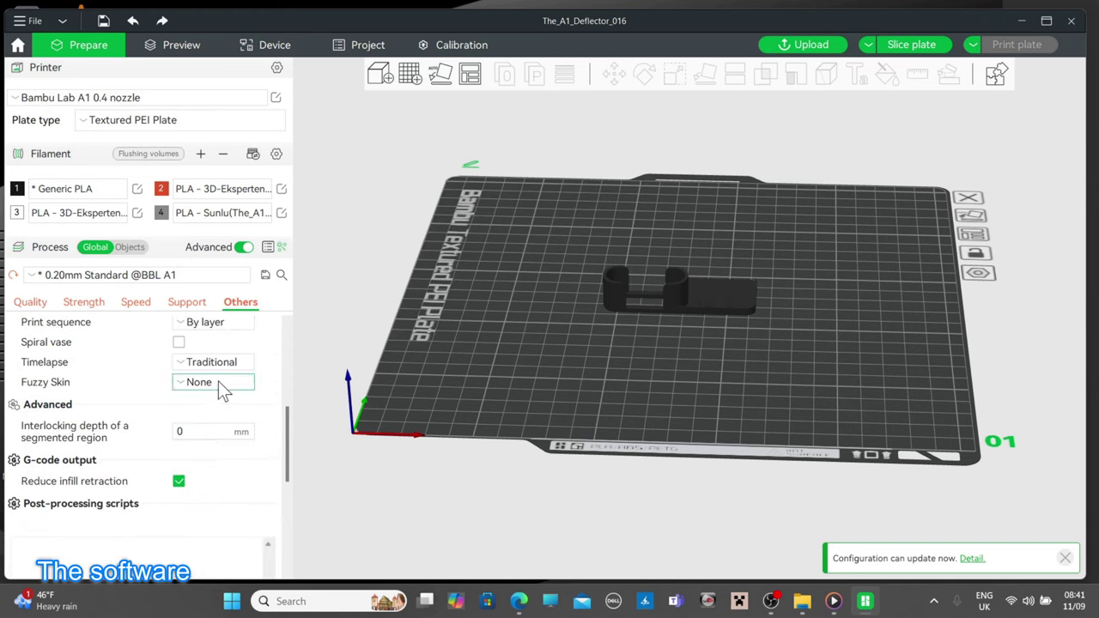
scroll(226, 401, up, 1)
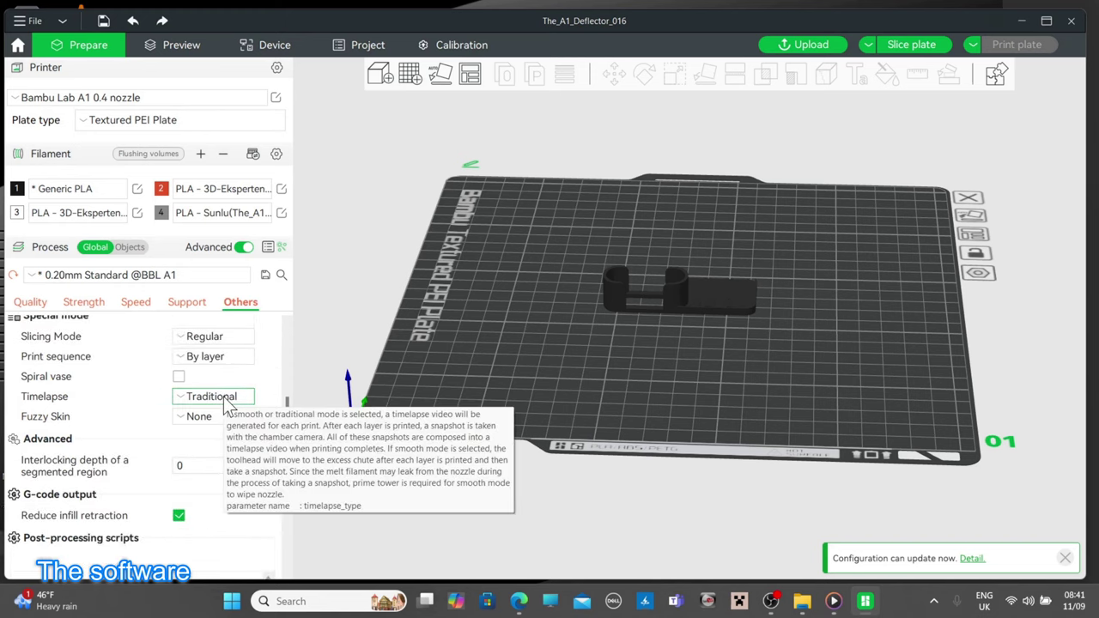
scroll(227, 403, up, 1)
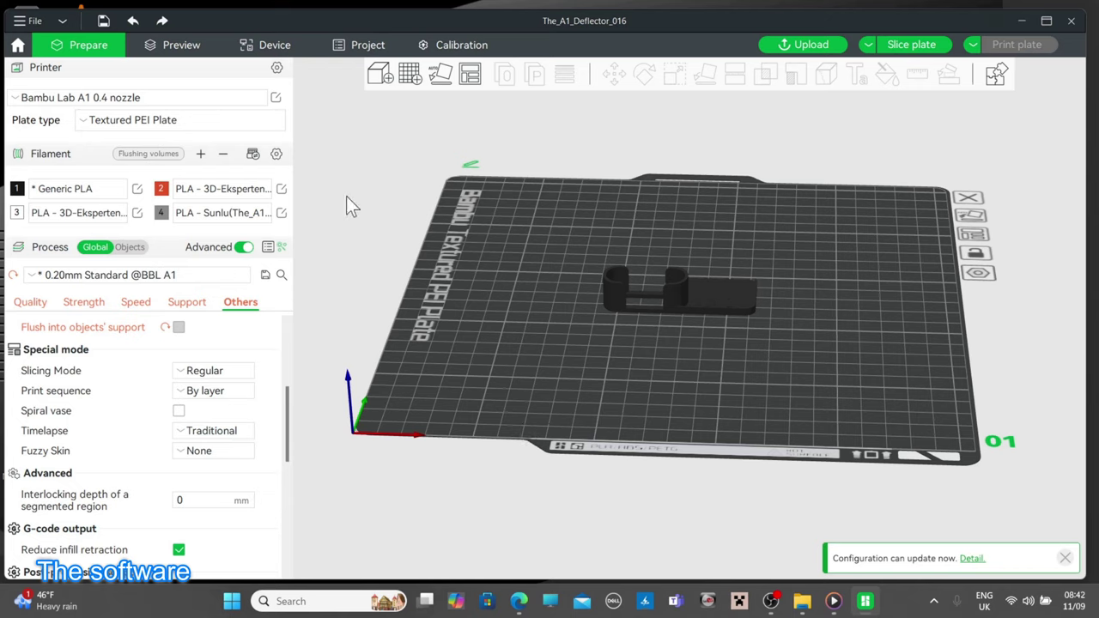
Resync all four filaments from the AMS as Generic PLA, keeping the modified preset values
click(252, 154)
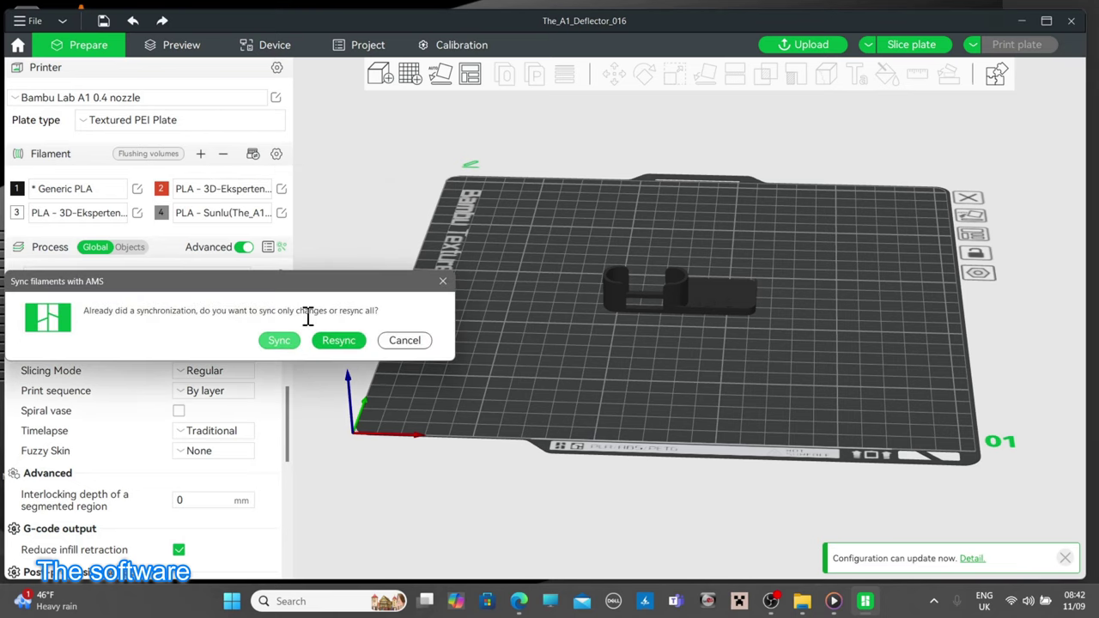
click(350, 342)
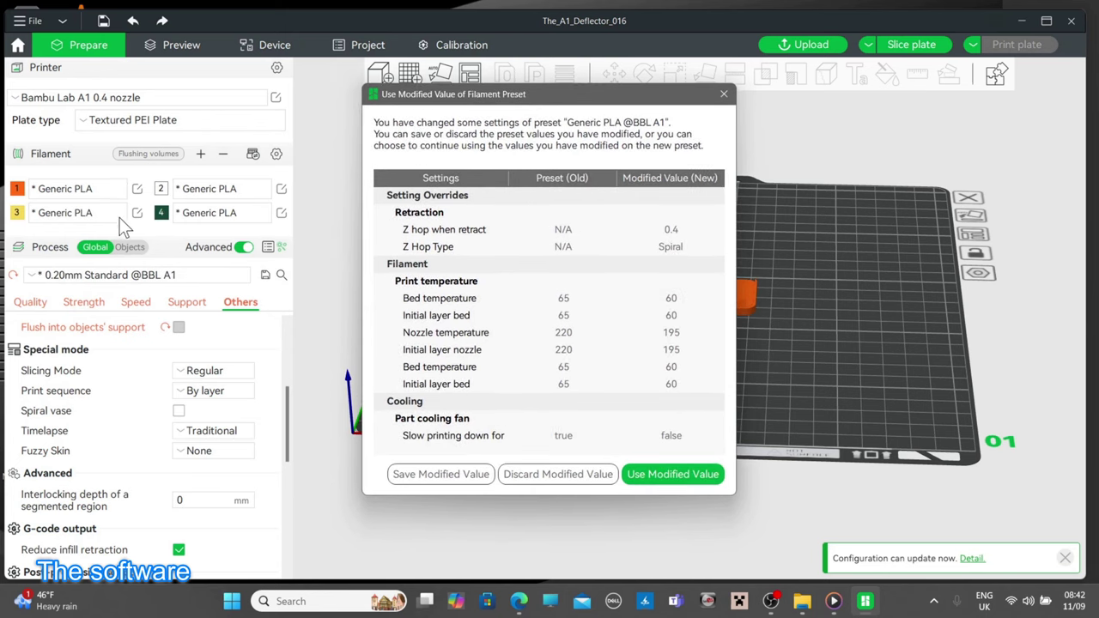
click(660, 478)
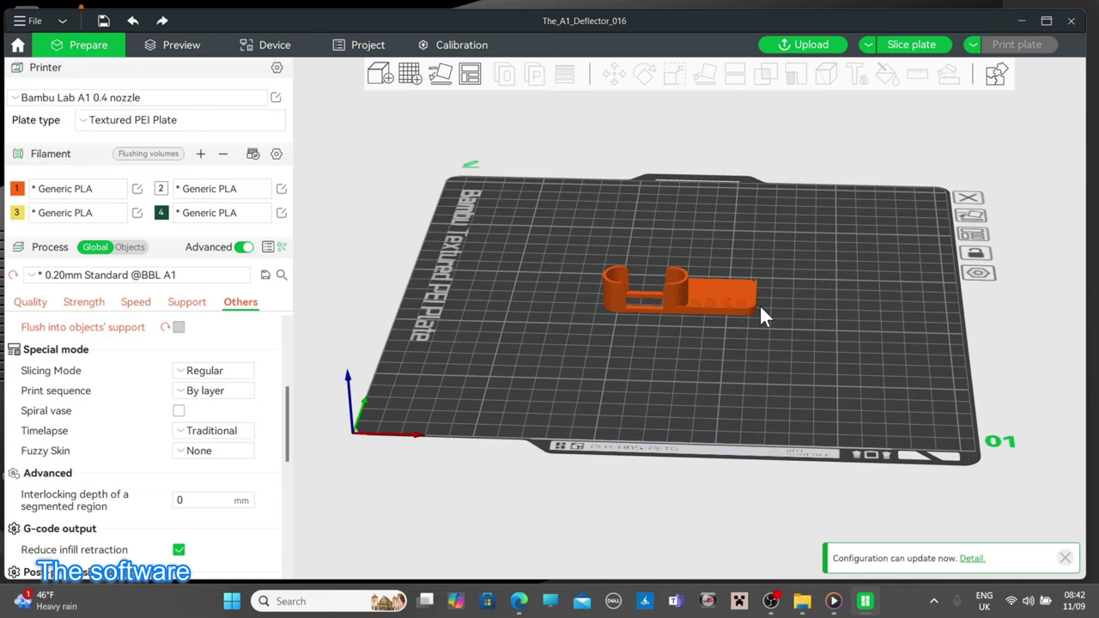
Slice the plate for a 28m7s print using 1.70 m / 5.09 g of filament
click(908, 44)
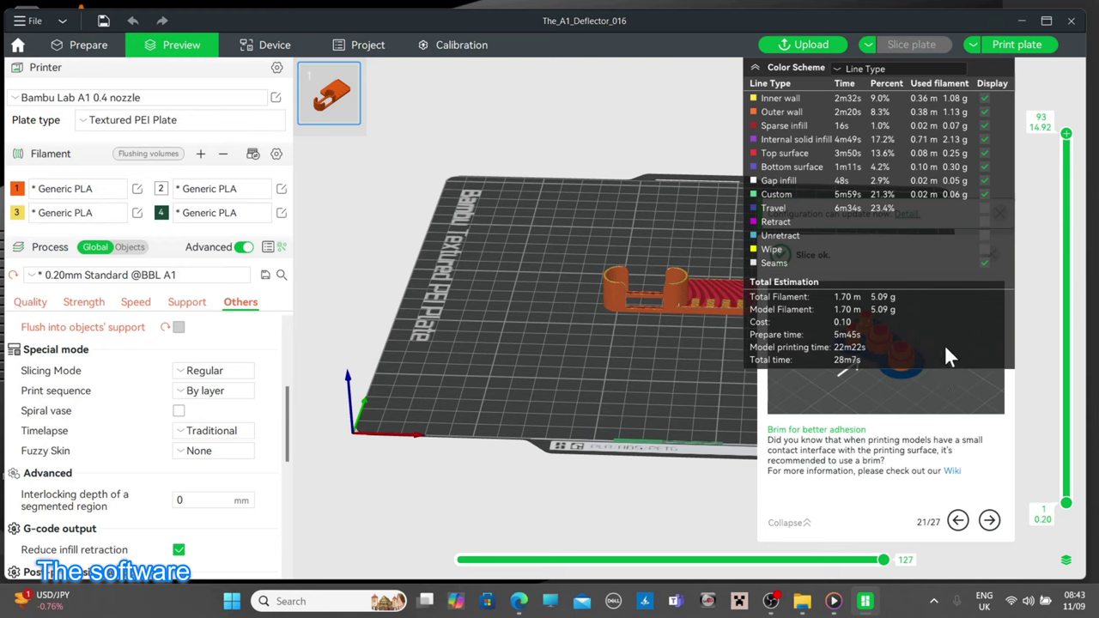
In the print job dialog, map the PLA filament to AMS slot A4 and enable timelapse
click(1003, 46)
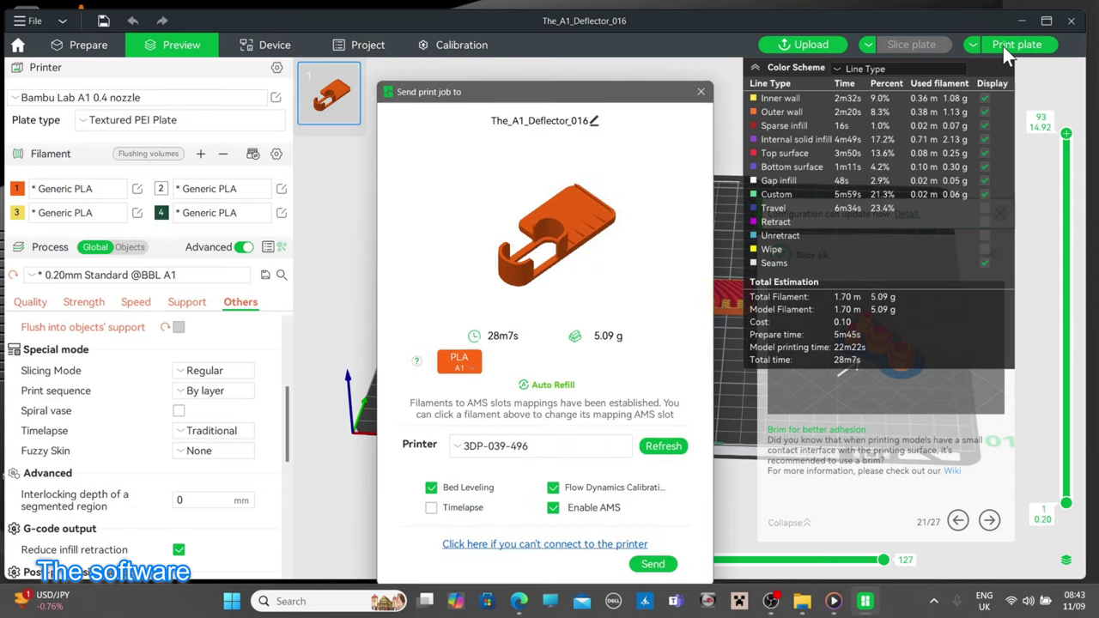
click(462, 362)
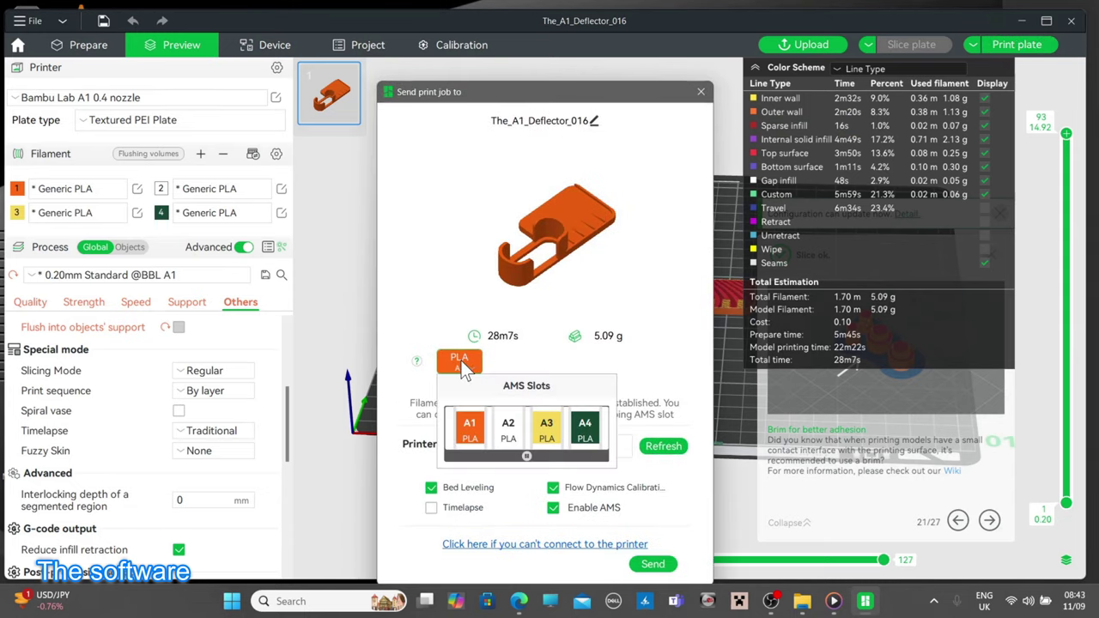
click(508, 426)
click(463, 362)
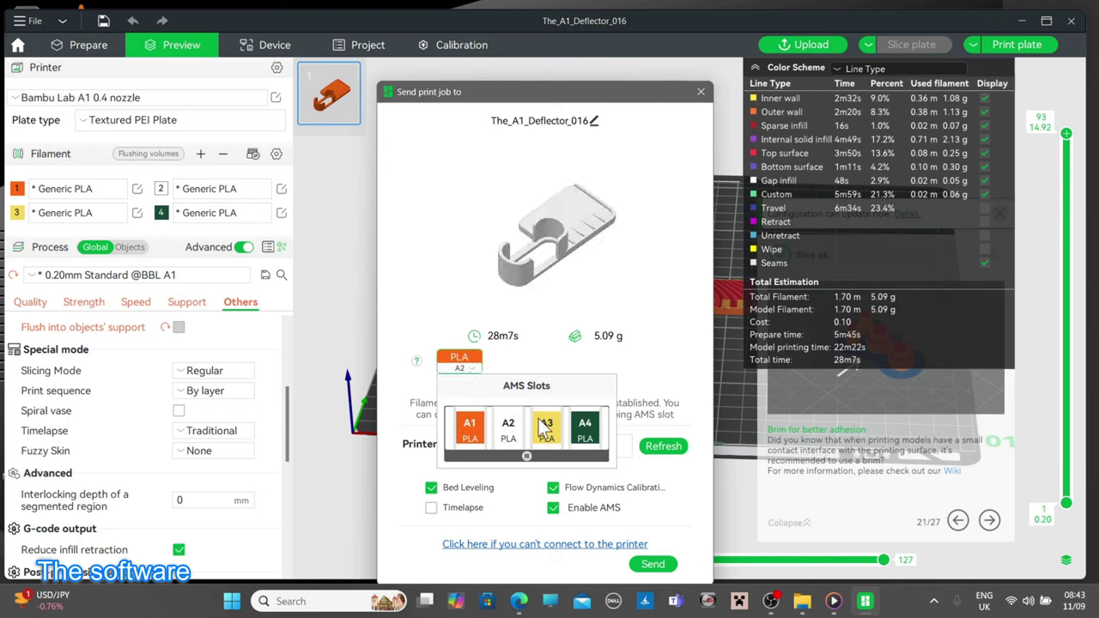
click(545, 426)
click(459, 361)
click(584, 427)
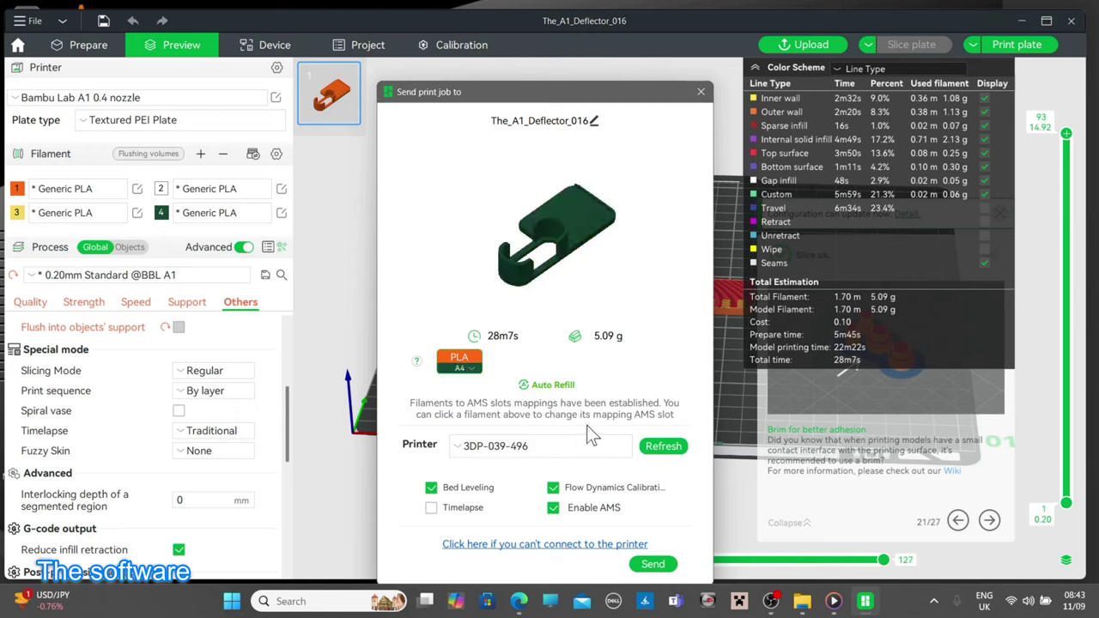
click(461, 361)
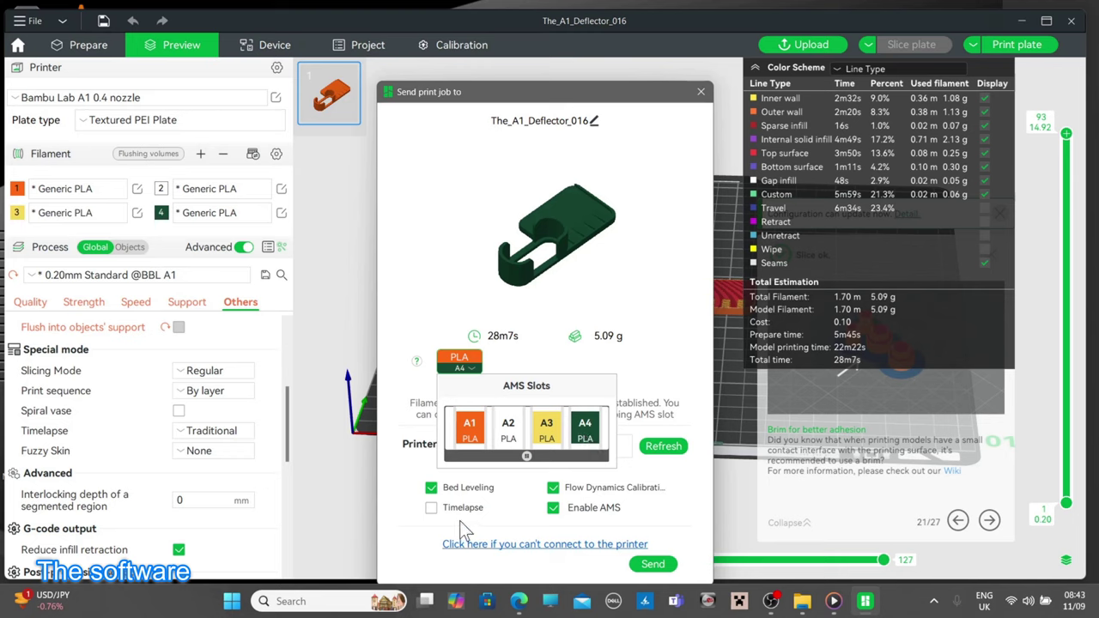
click(431, 510)
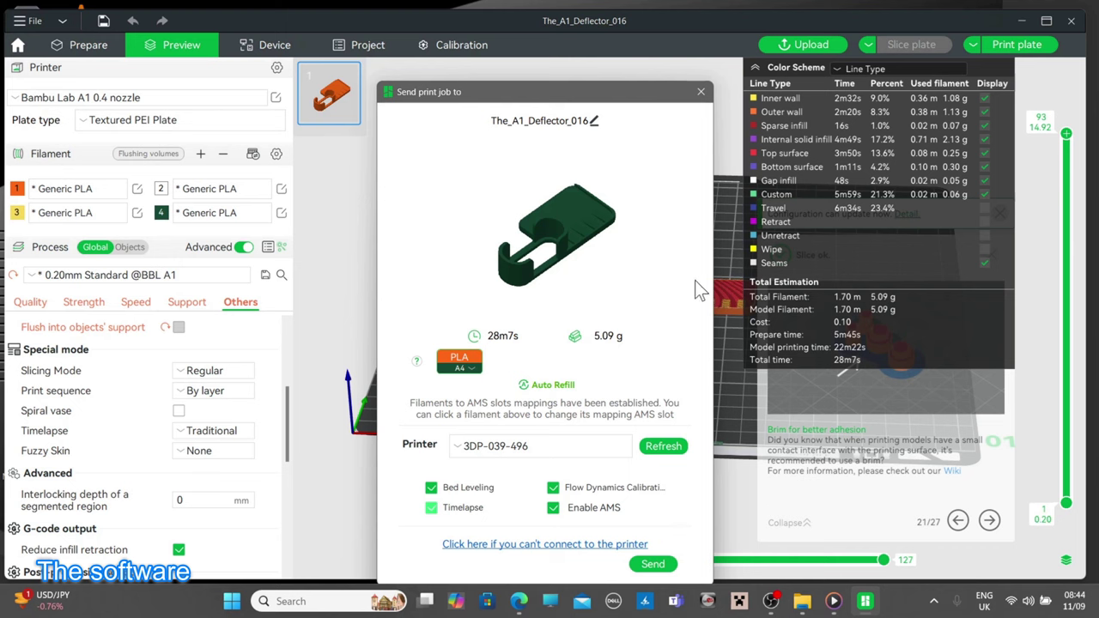
Close the print dialog and send The_A1_Deflector_016.gcode.3mf to the printer's MicroSD card
click(701, 91)
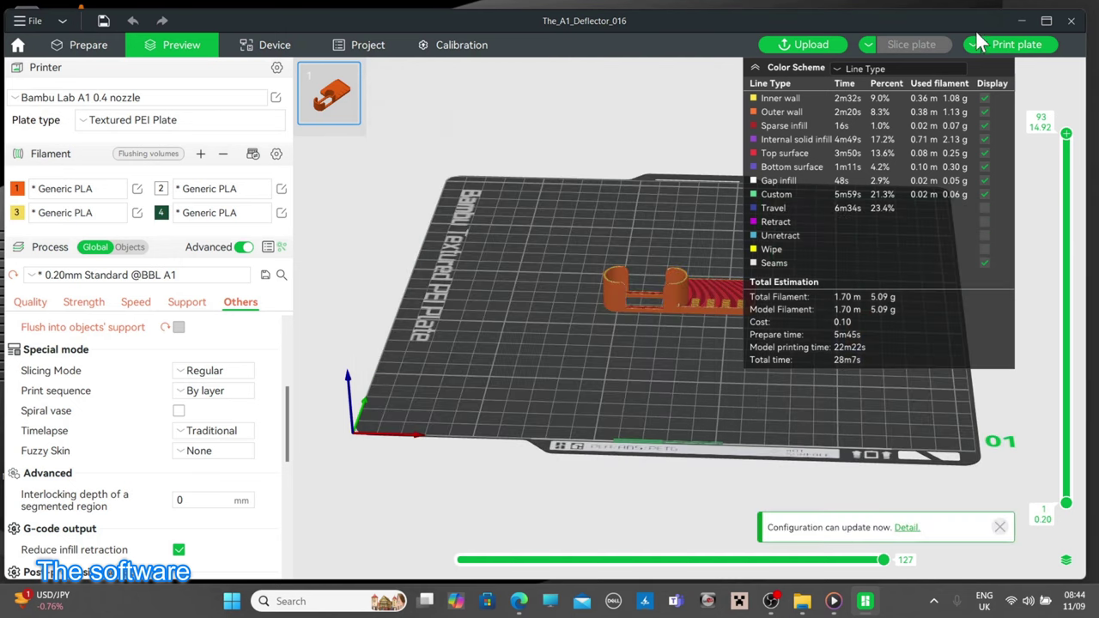
click(971, 45)
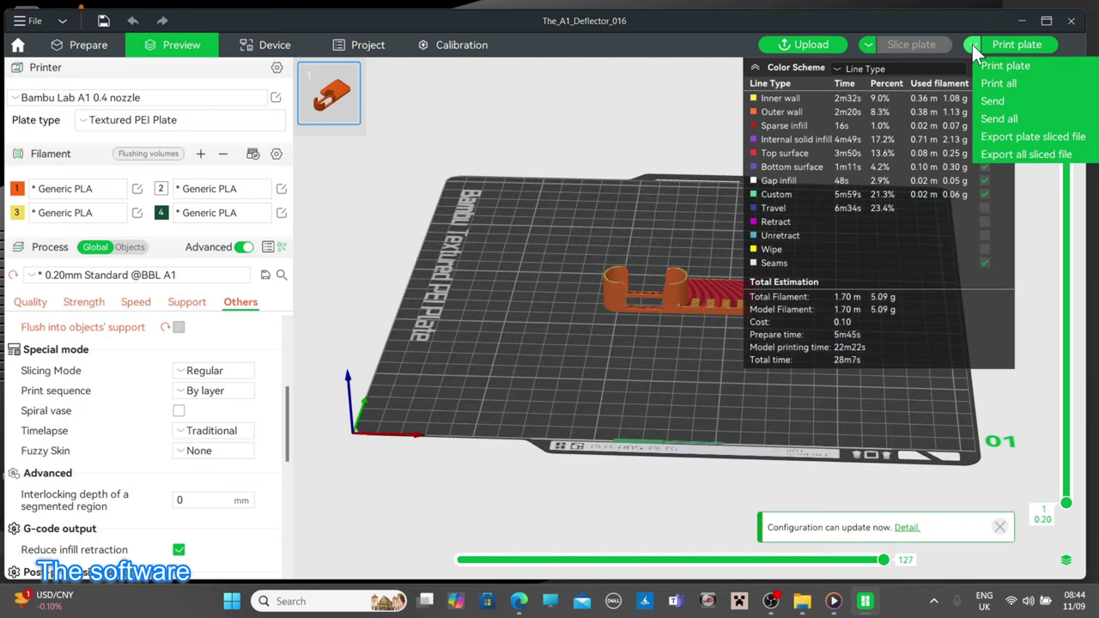
click(994, 103)
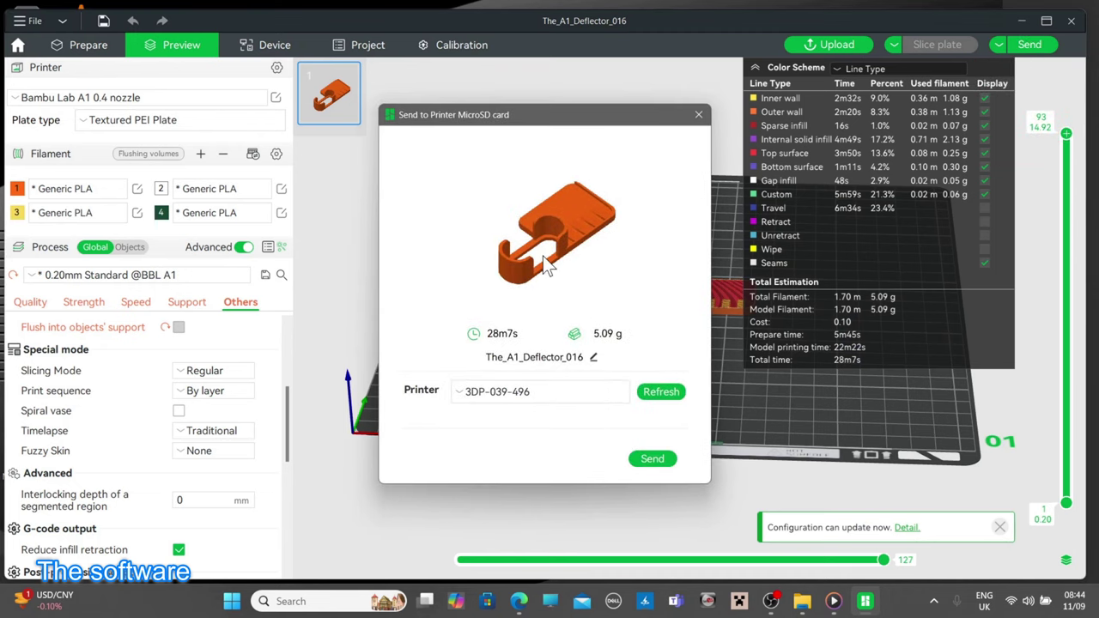
click(657, 461)
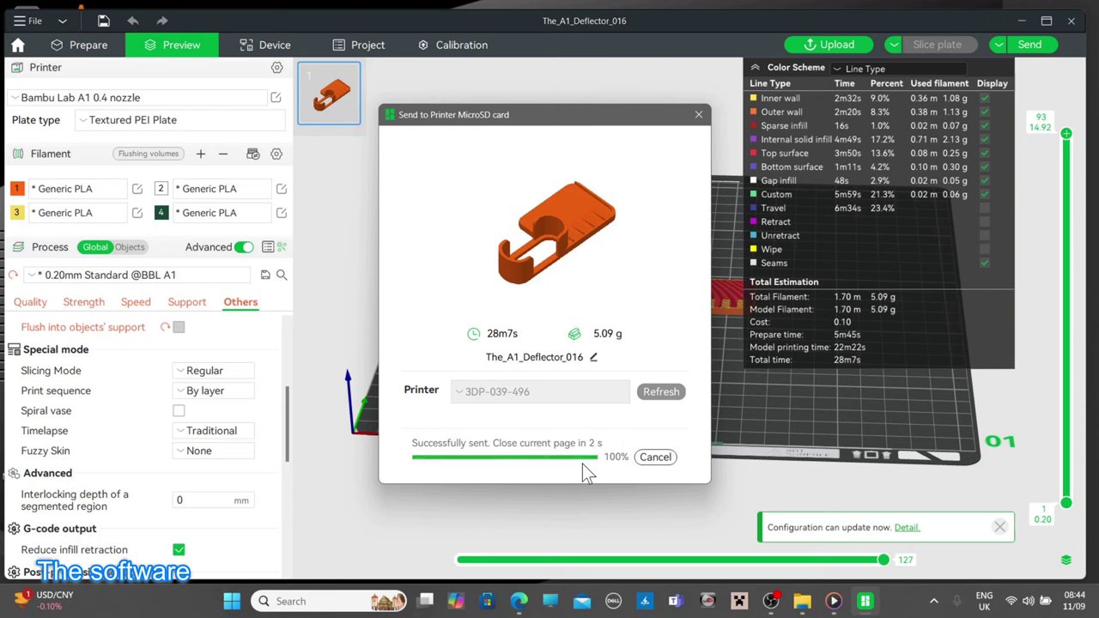
click(648, 460)
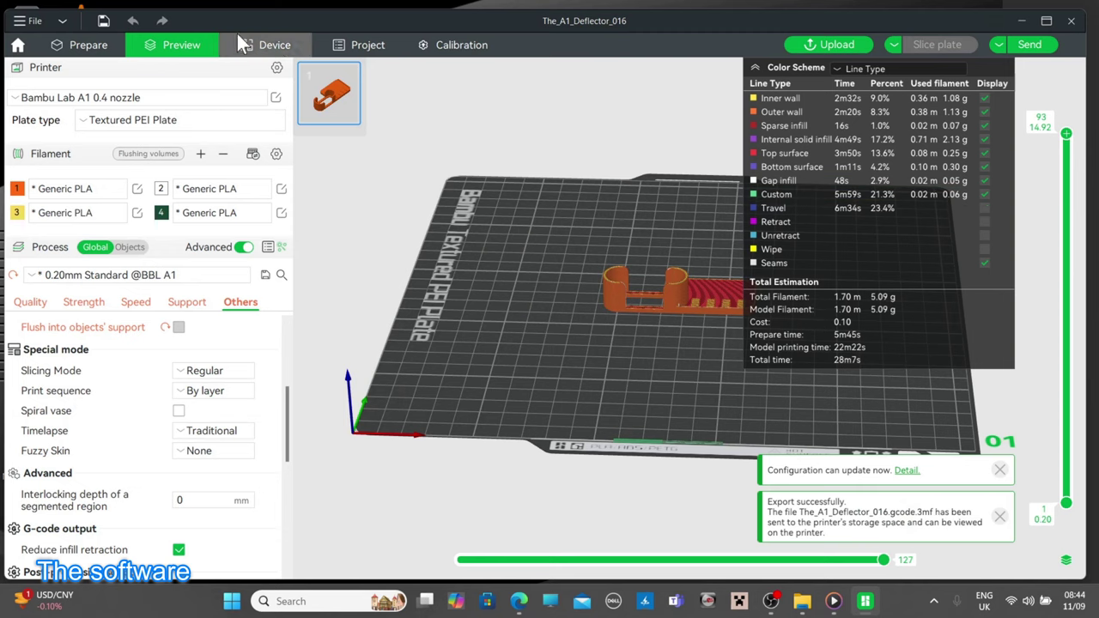
Start the printer camera on Device, browse Calibration's Flow Dynamics page, then return to Prepare
click(266, 47)
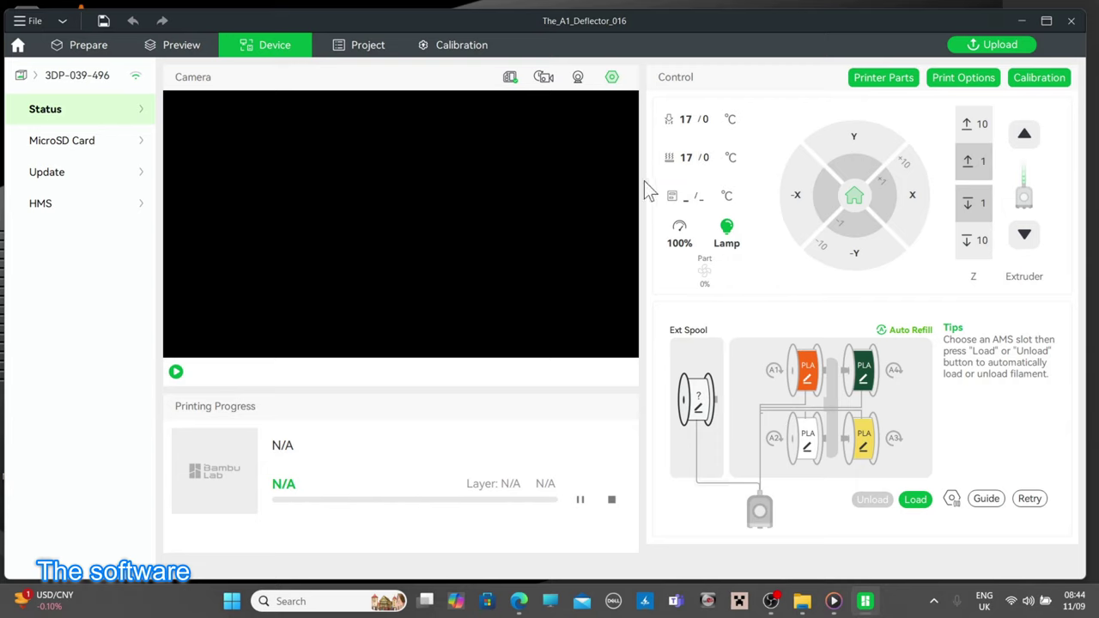
click(176, 371)
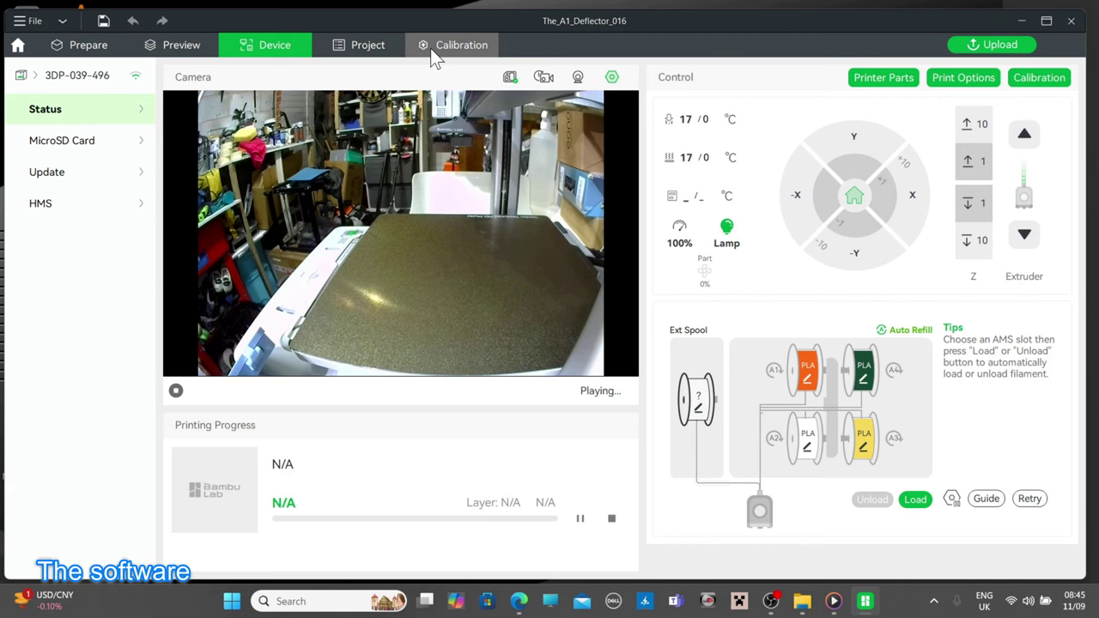
click(461, 44)
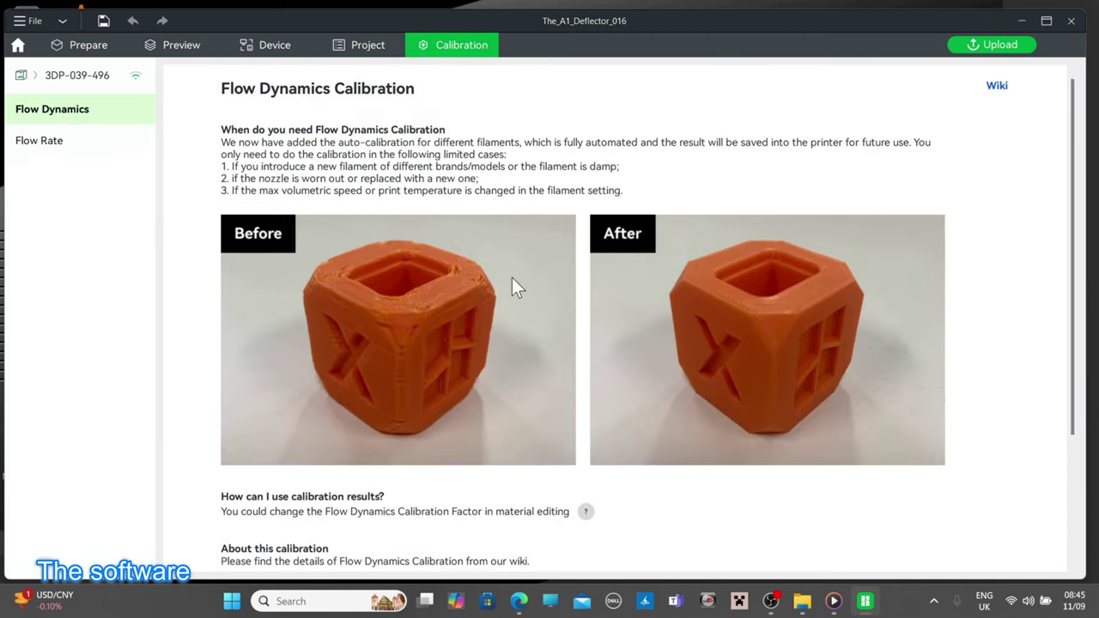
scroll(675, 467, down, 3)
scroll(686, 476, down, 2)
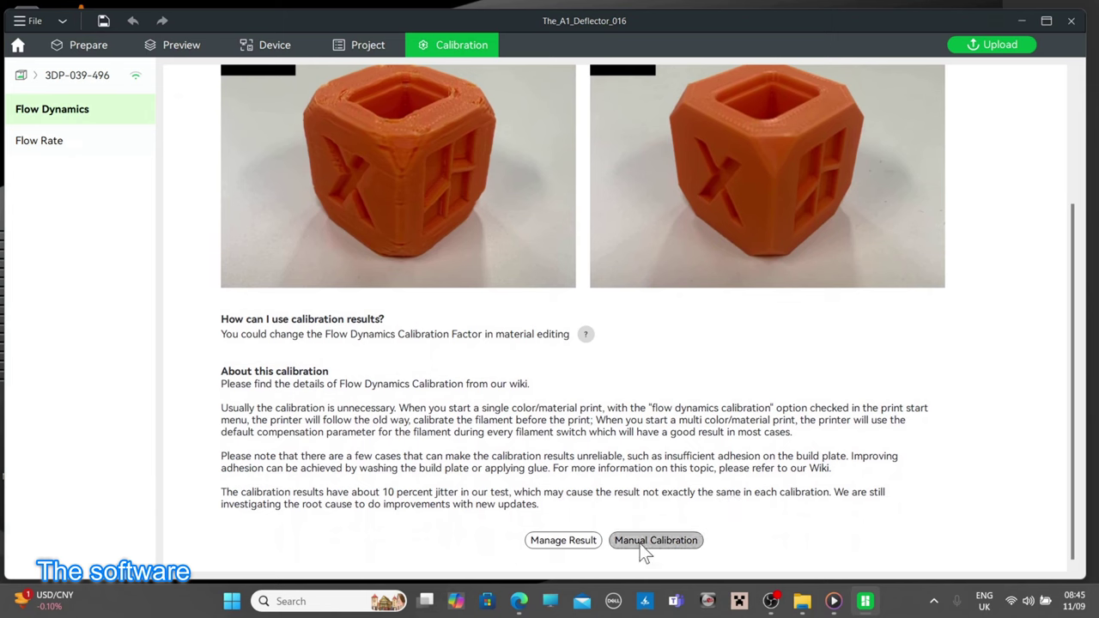
scroll(400, 291, up, 1)
click(75, 46)
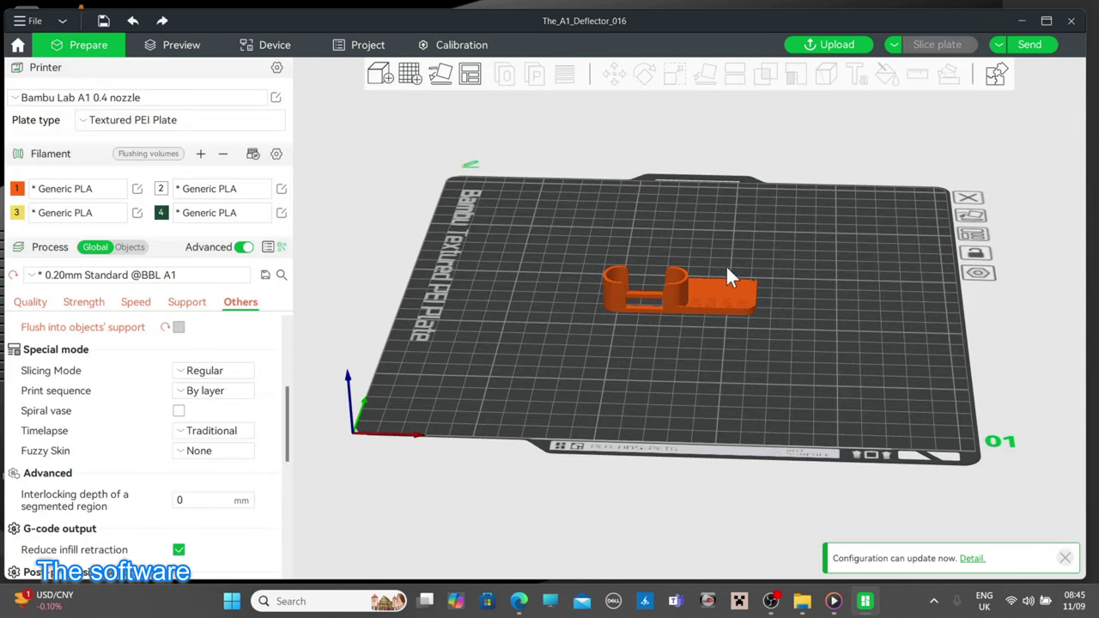
Select the deflector and enter Color Painting with filament 4 and the Fill tool
click(682, 302)
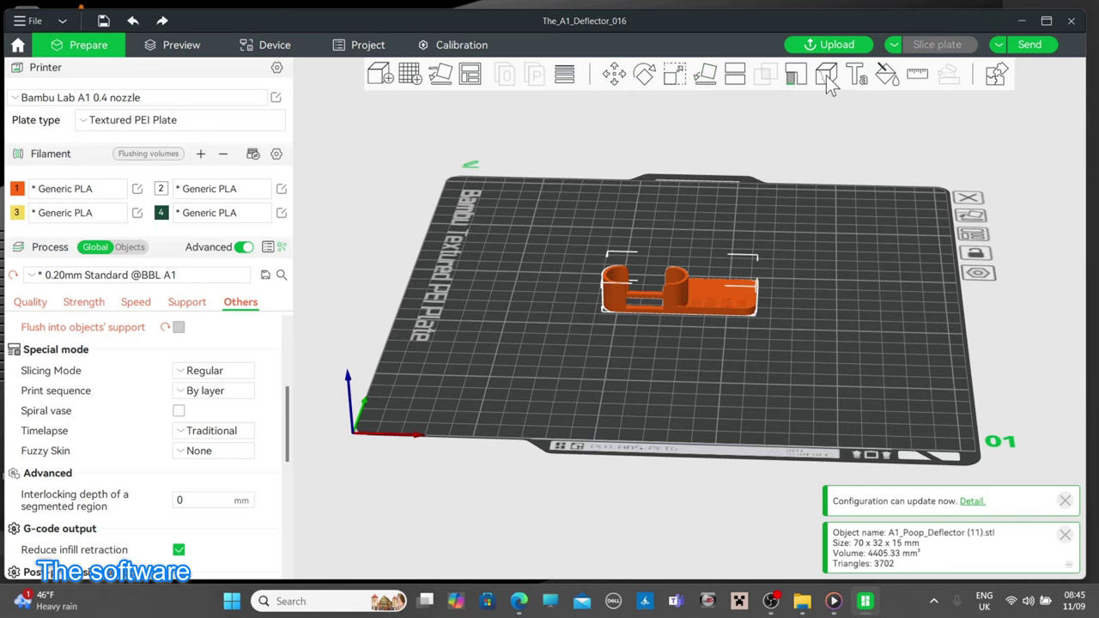
click(888, 78)
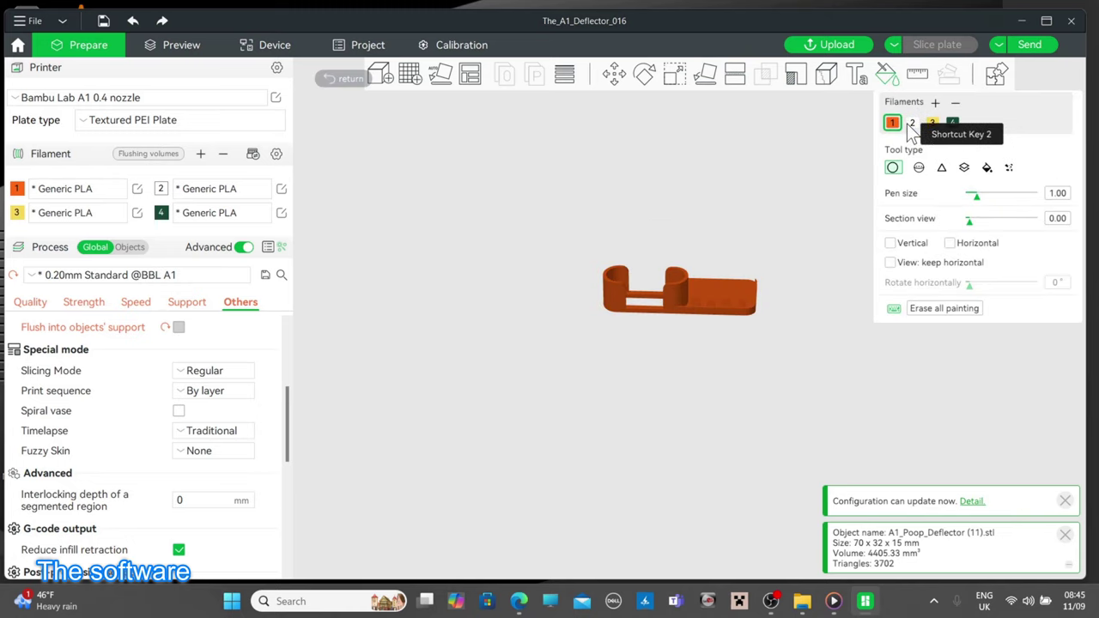
click(952, 123)
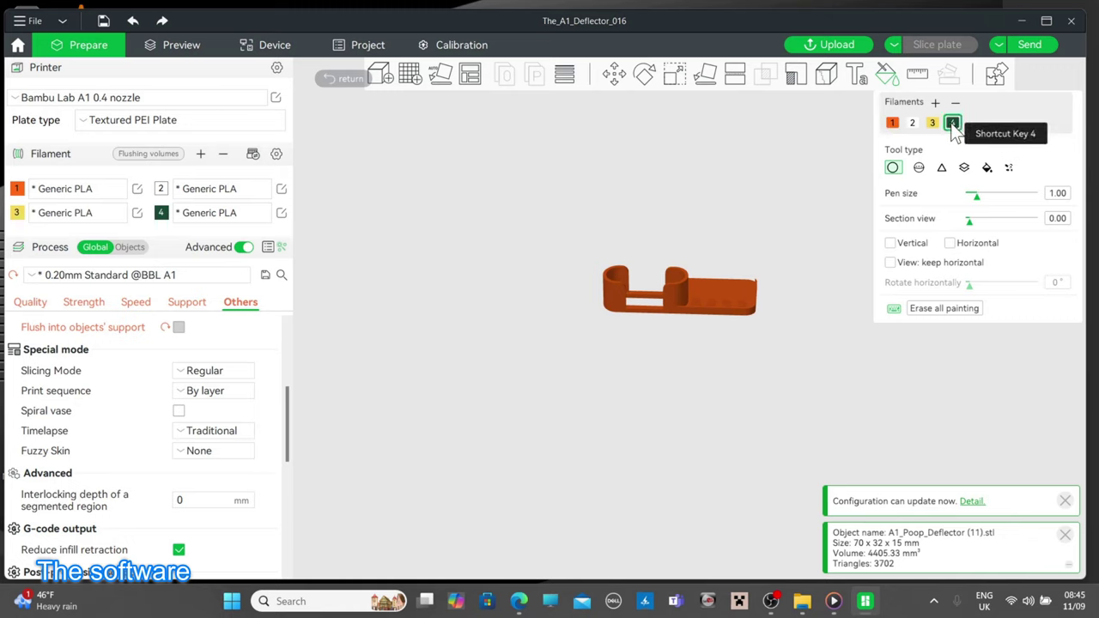
click(987, 168)
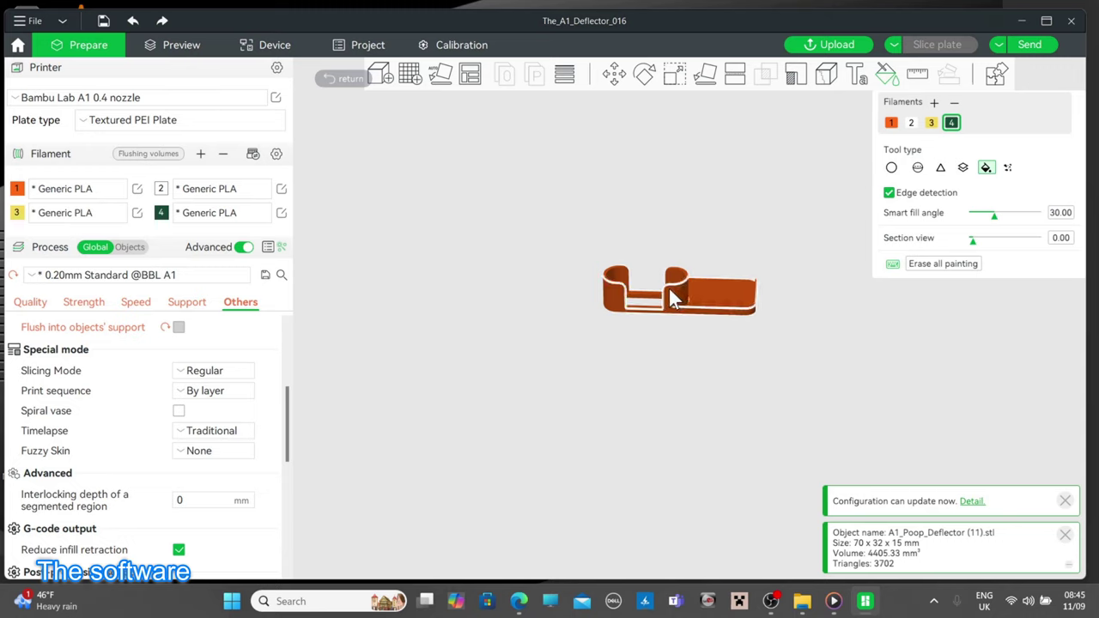
Fill the deflector sides green with filament 4 and both towers' inner faces white with filament 2
click(670, 291)
drag(816, 371, 850, 392)
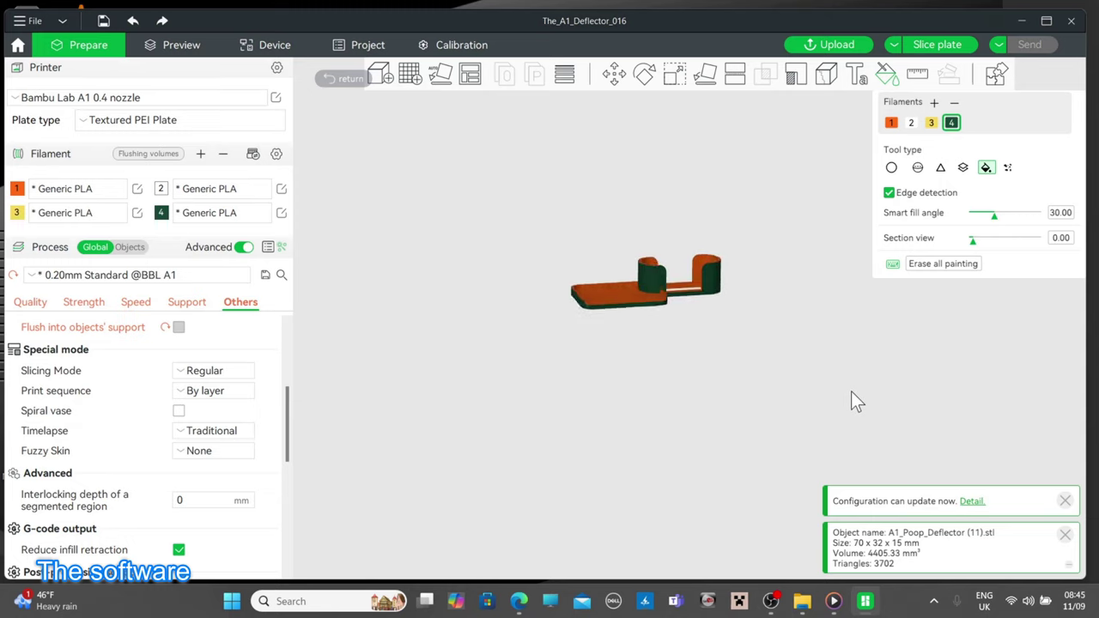
click(932, 123)
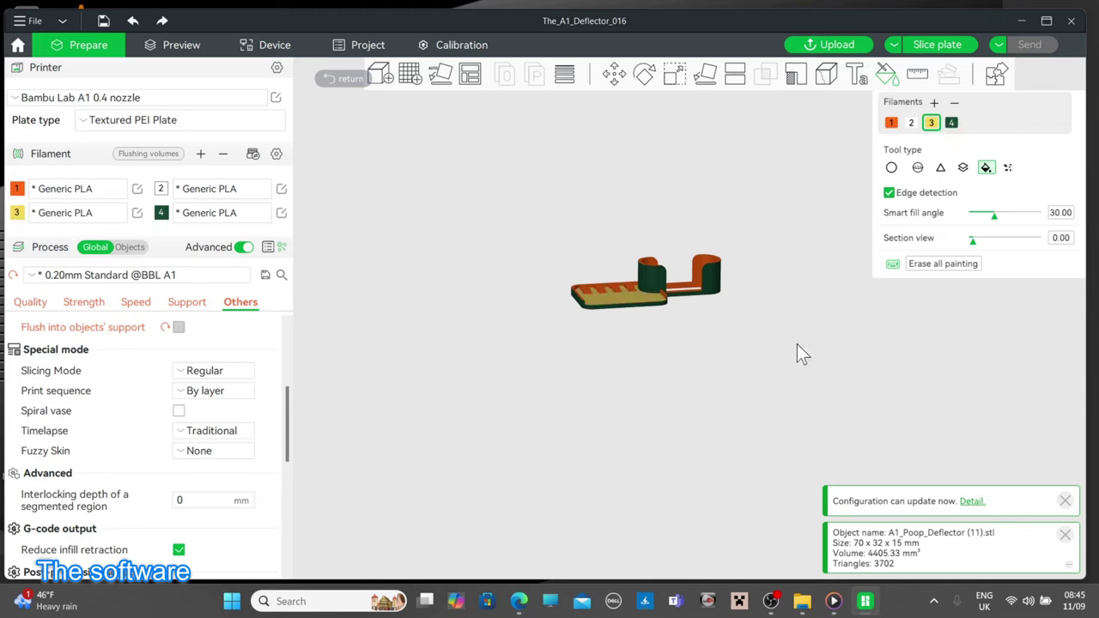
click(911, 125)
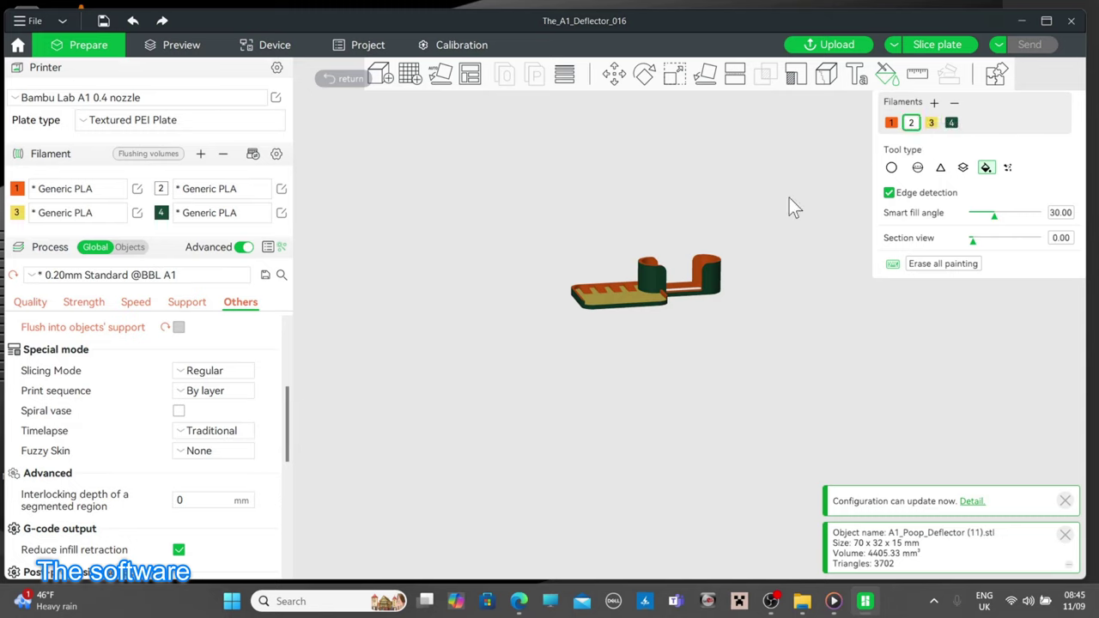
click(703, 266)
click(650, 262)
right_drag(702, 366, 643, 379)
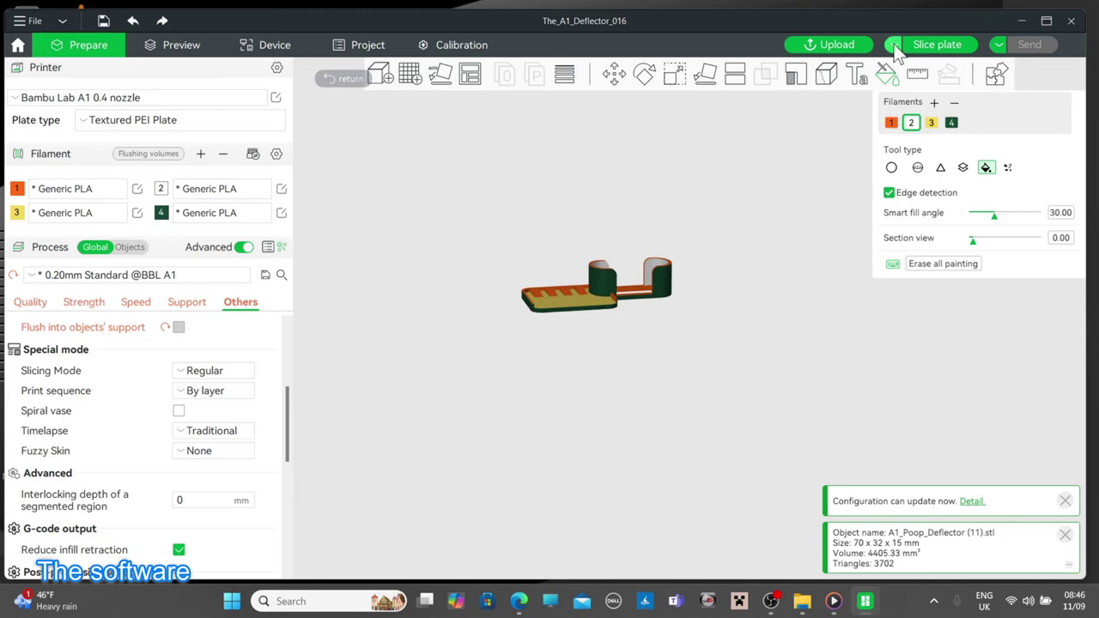
Slice the four-colour painted deflector and orbit the preview to check its 176 filament changes
click(934, 44)
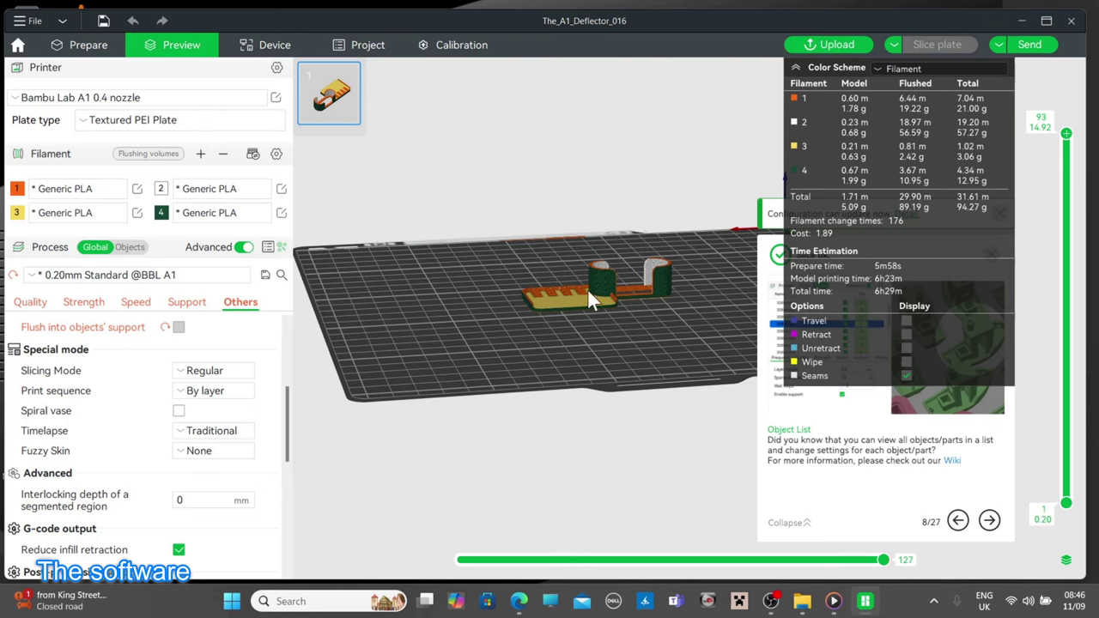
drag(655, 317, 515, 350)
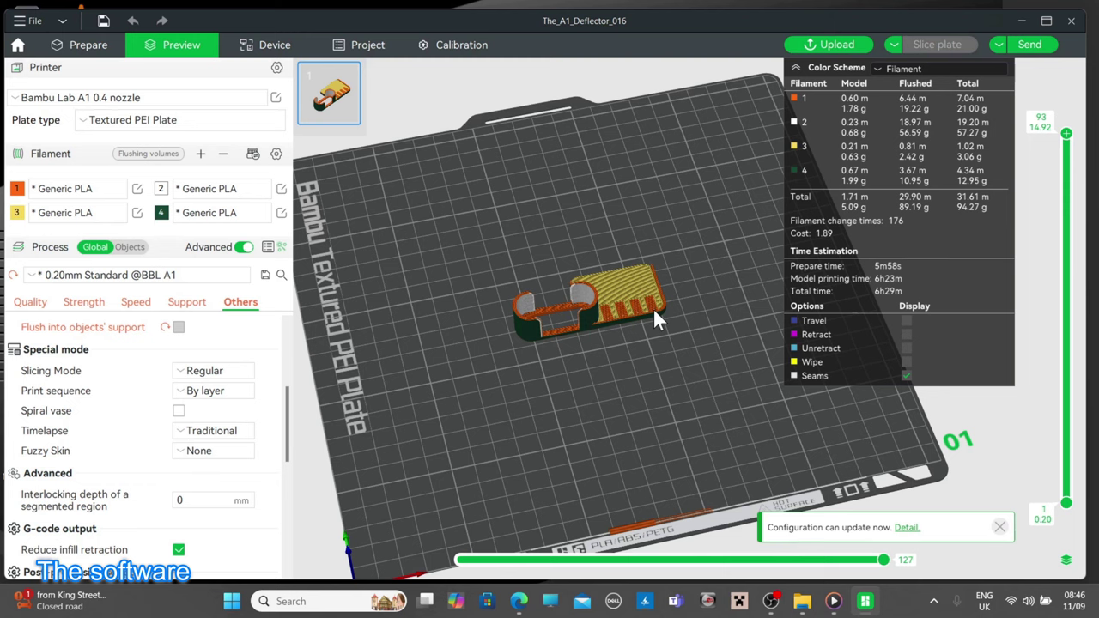
mouse_move(691, 294)
mouse_down()
mouse_move(704, 292)
mouse_move(691, 294)
mouse_up()
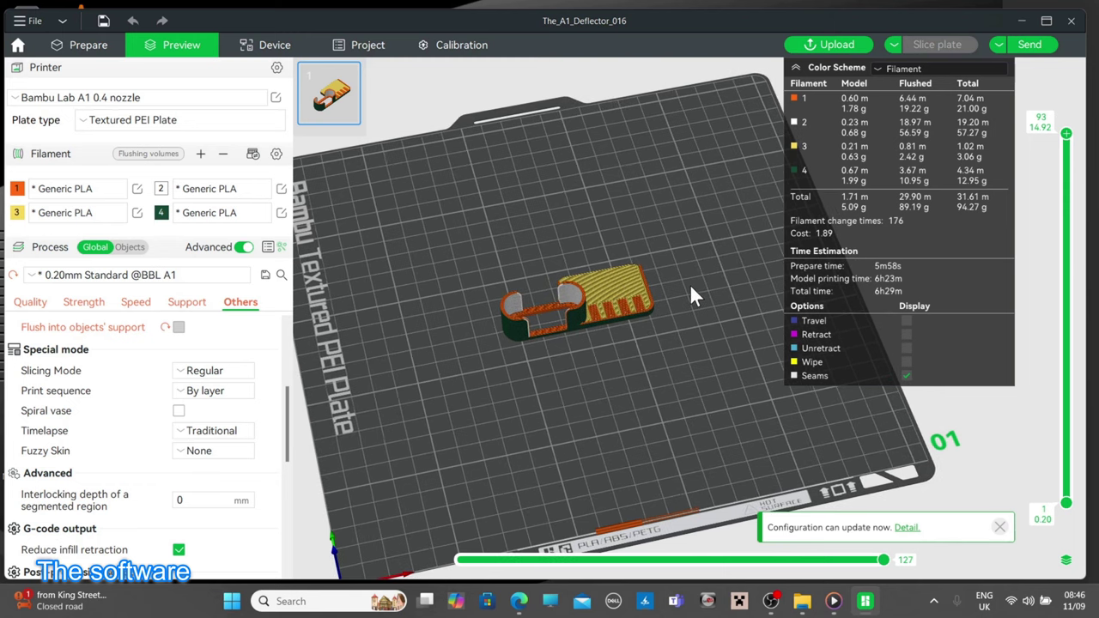